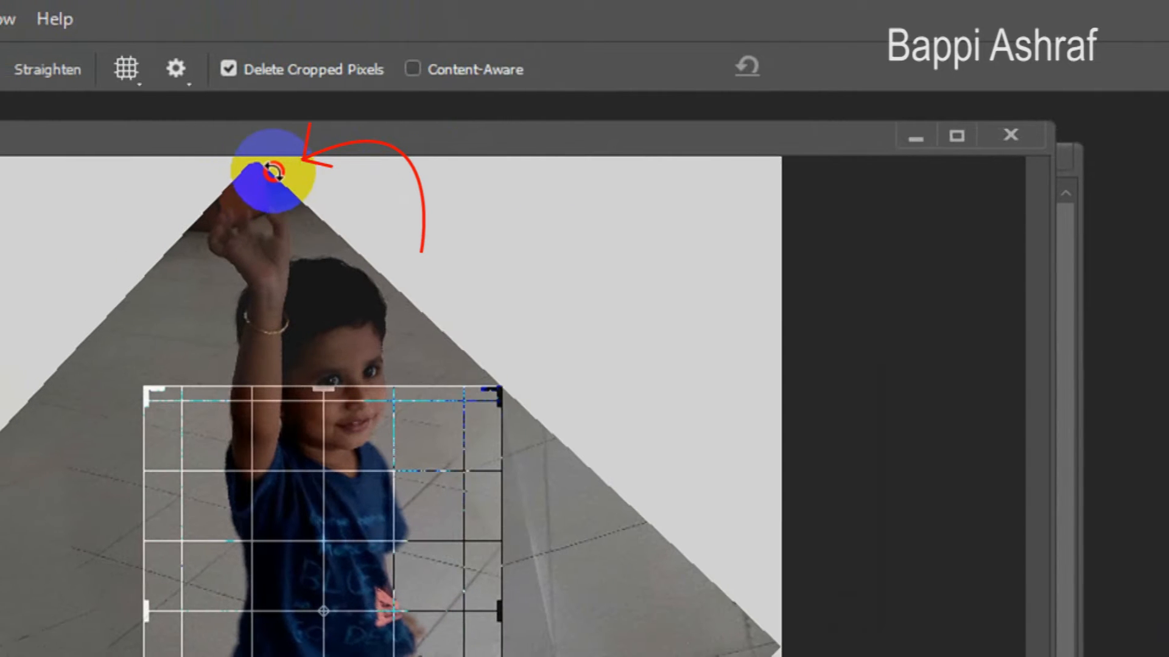
Rotate the tilted photo upright, fit the crop frame around the boy from raised hand to sandals, and crop the image
drag(289, 165, 291, 165)
drag(350, 386, 328, 293)
drag(355, 496, 353, 567)
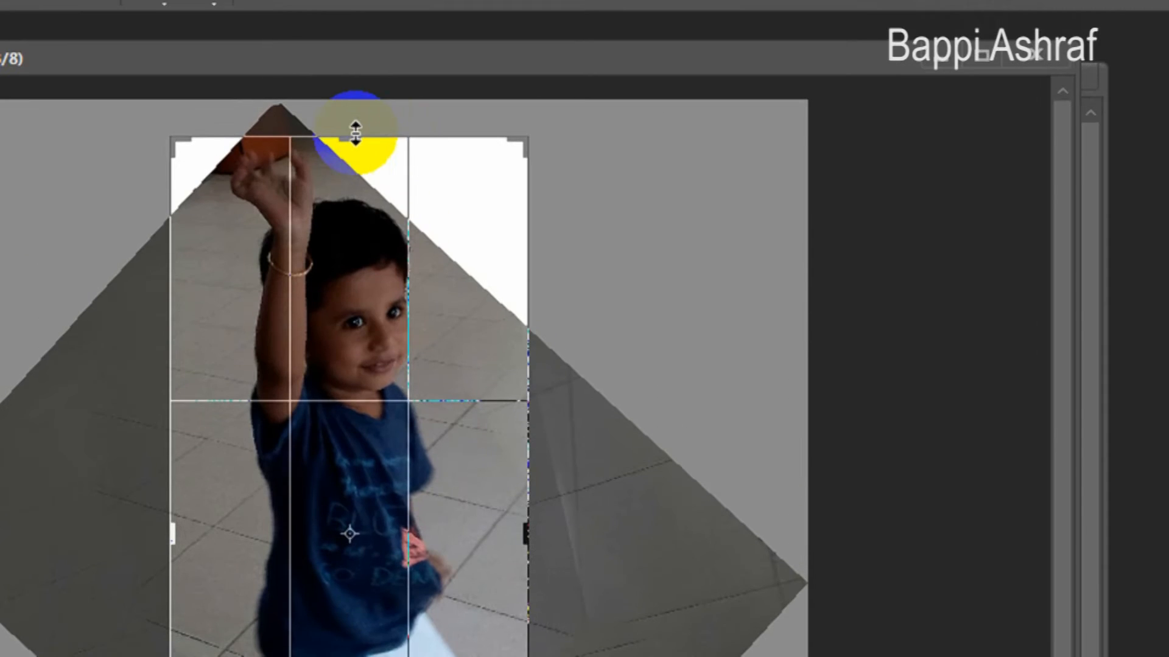
drag(356, 151, 357, 146)
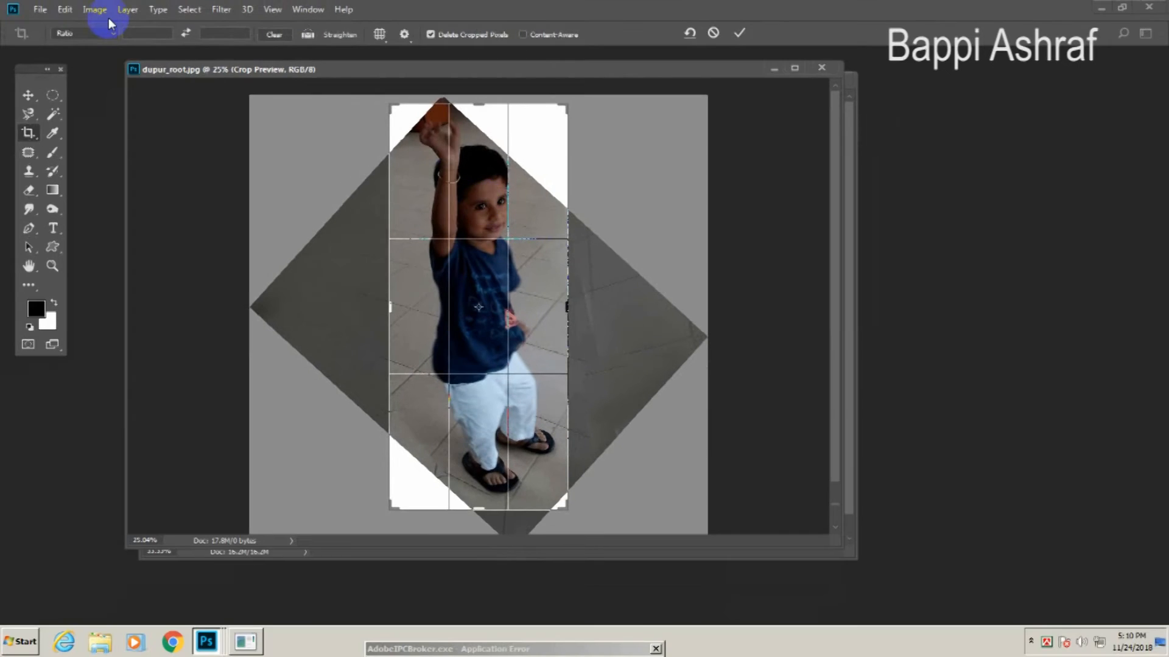
click(104, 8)
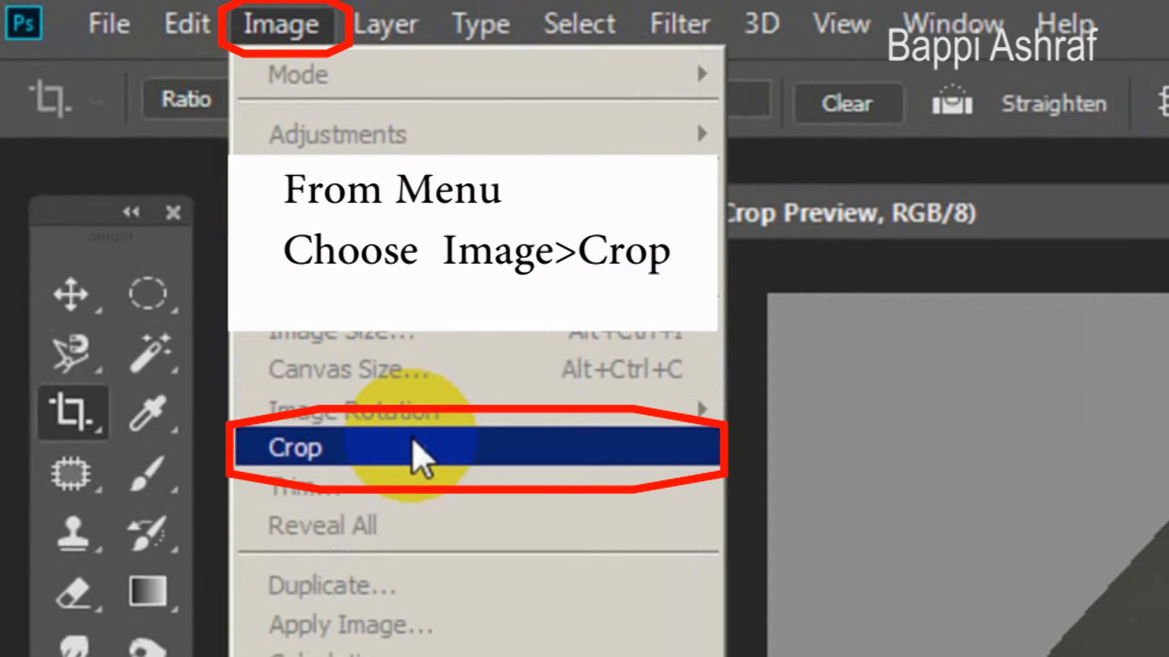
click(413, 440)
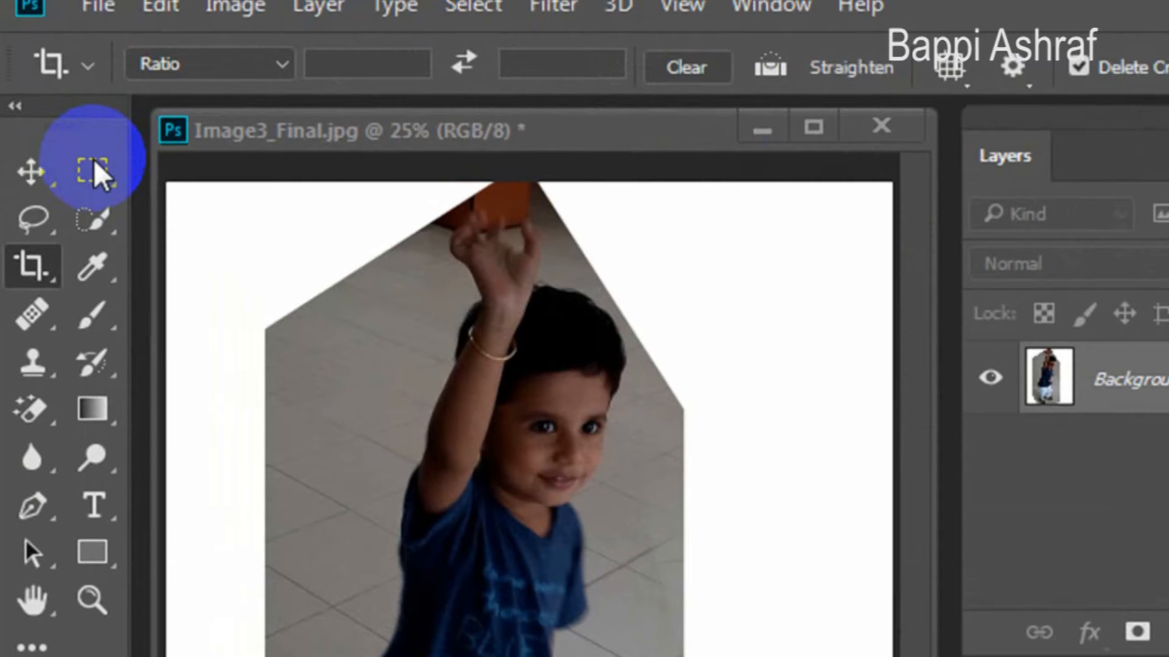
Select a rectangular patch of plain floor tiles beside the boy's raised arm with the Rectangular Marquee tool
click(94, 162)
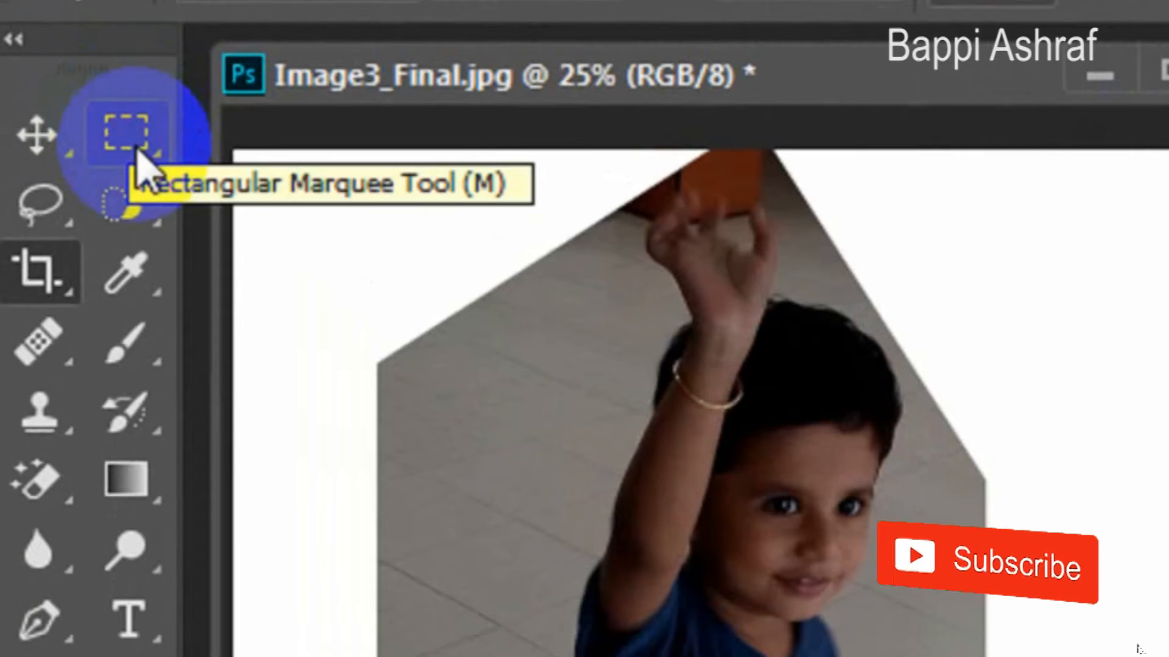
drag(137, 149, 440, 147)
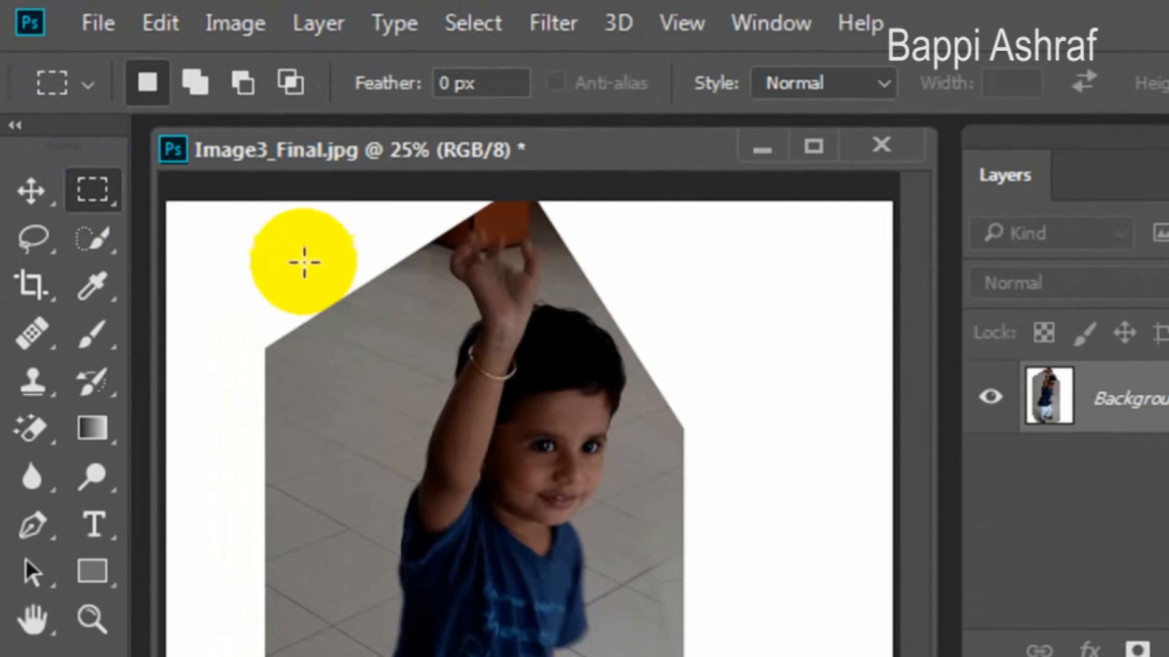
drag(264, 413, 392, 586)
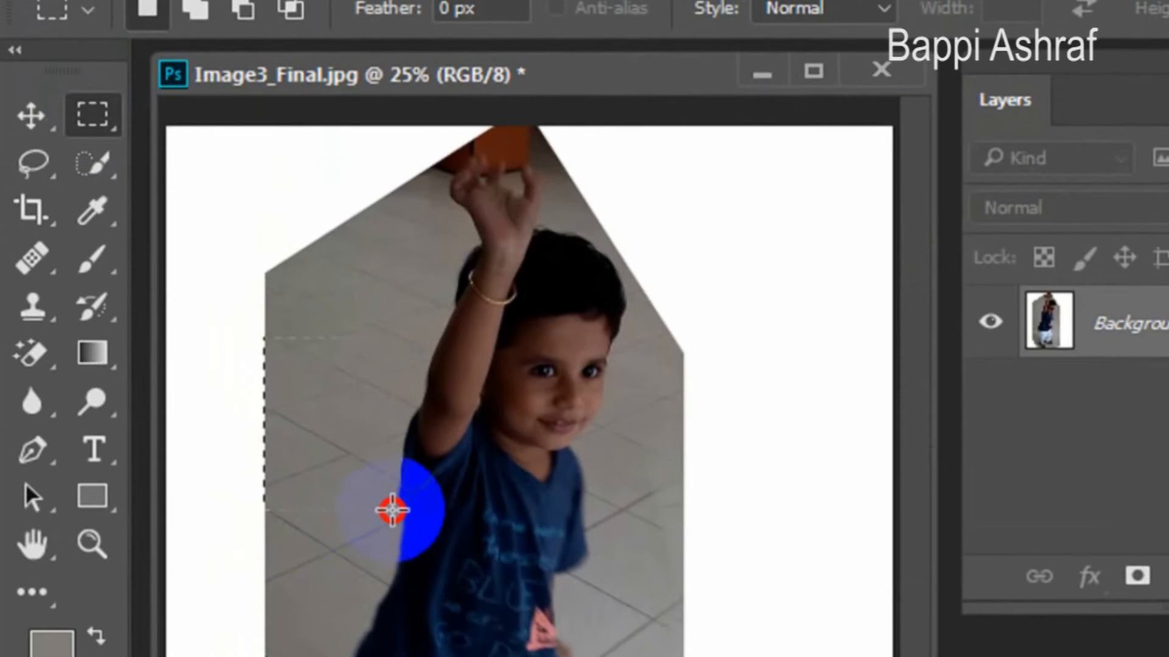
drag(392, 510, 393, 510)
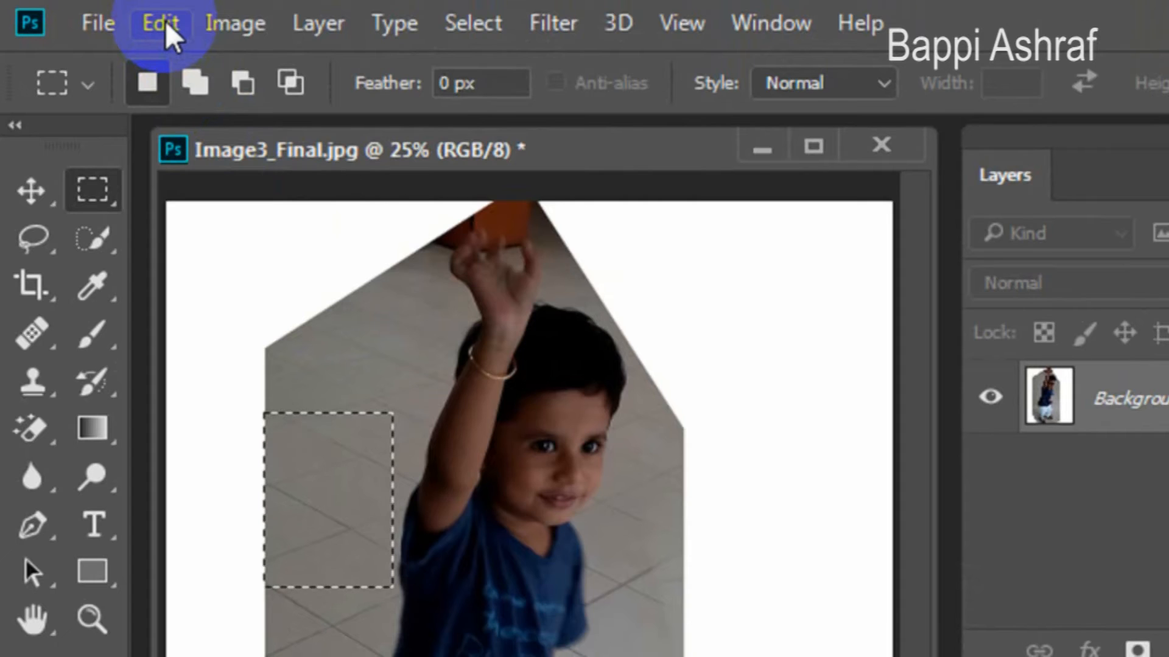
Define the selected floor-tile patch as a pattern named "Dupur"
click(161, 23)
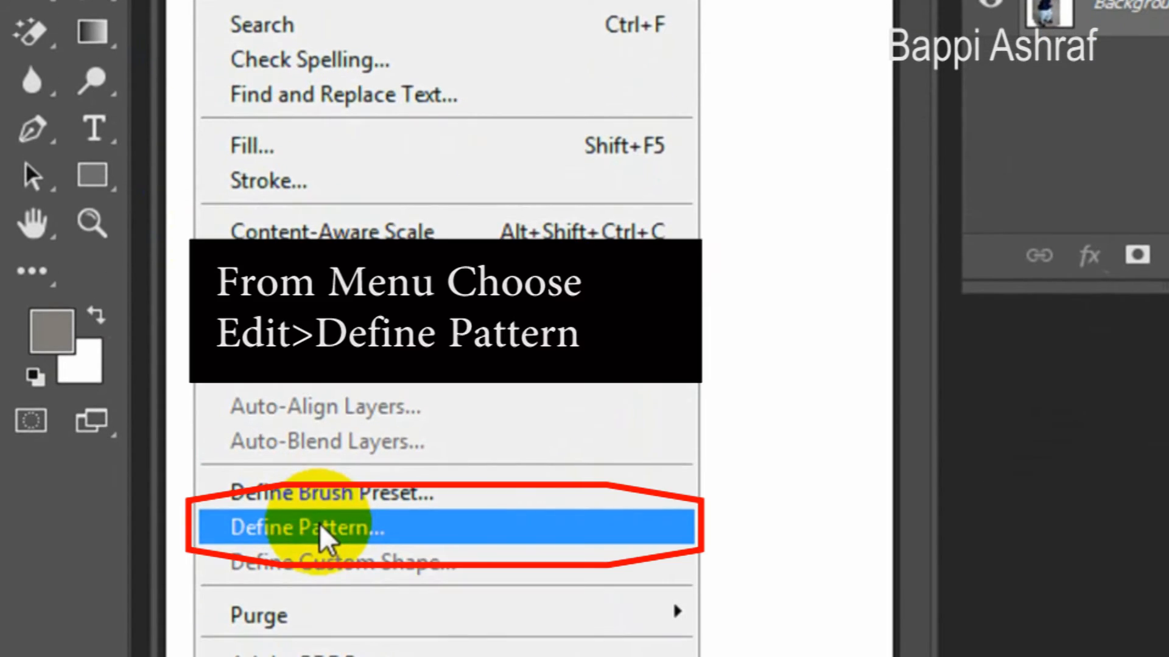
click(319, 523)
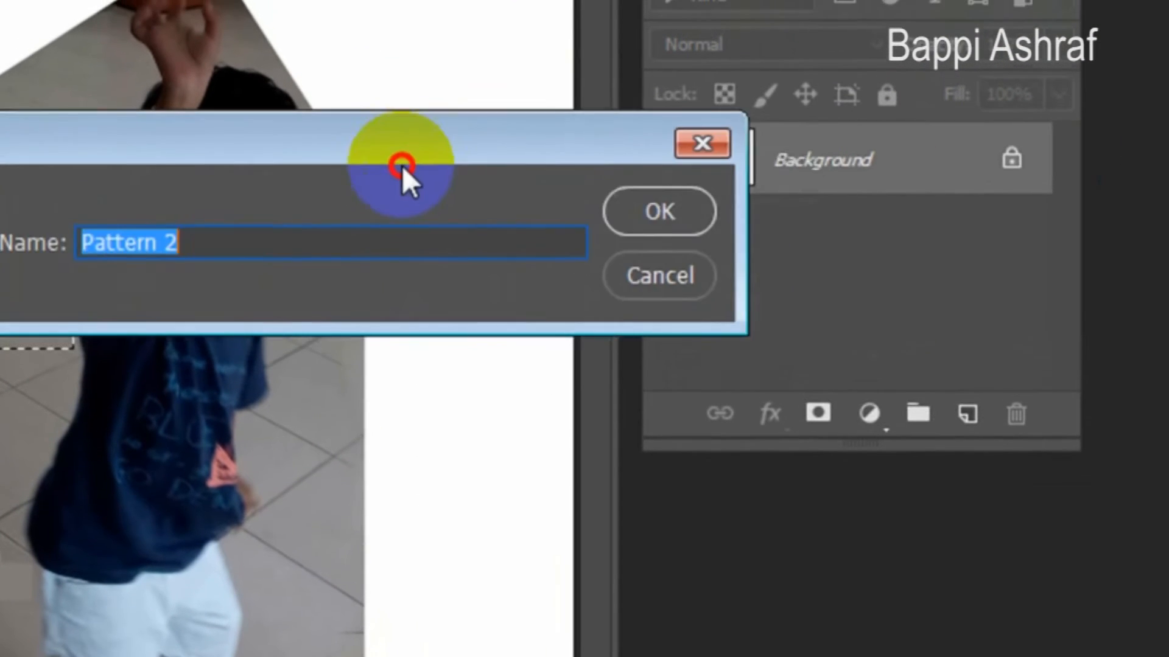
drag(296, 258, 112, 252)
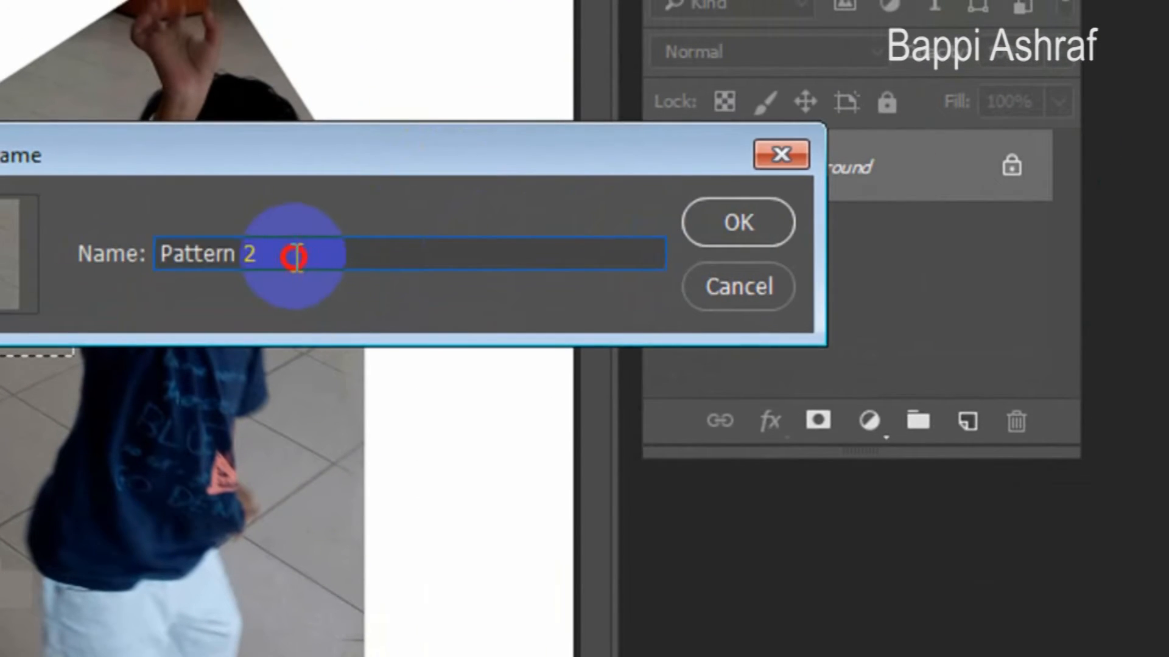
text(Du)
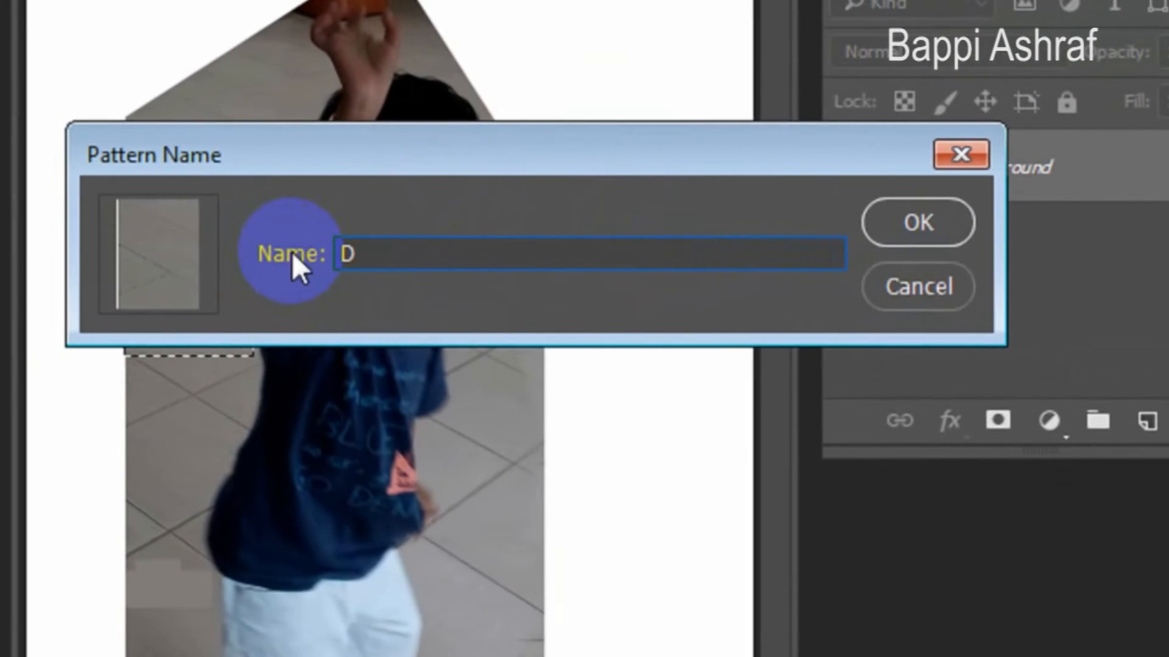
text(pur)
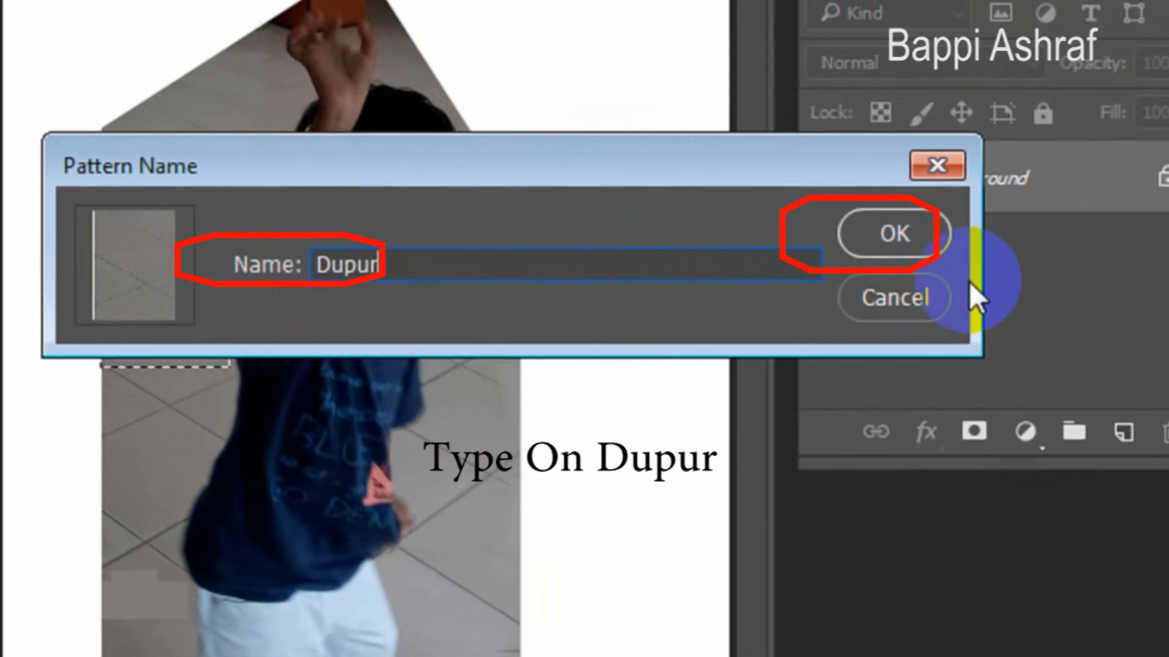
click(858, 235)
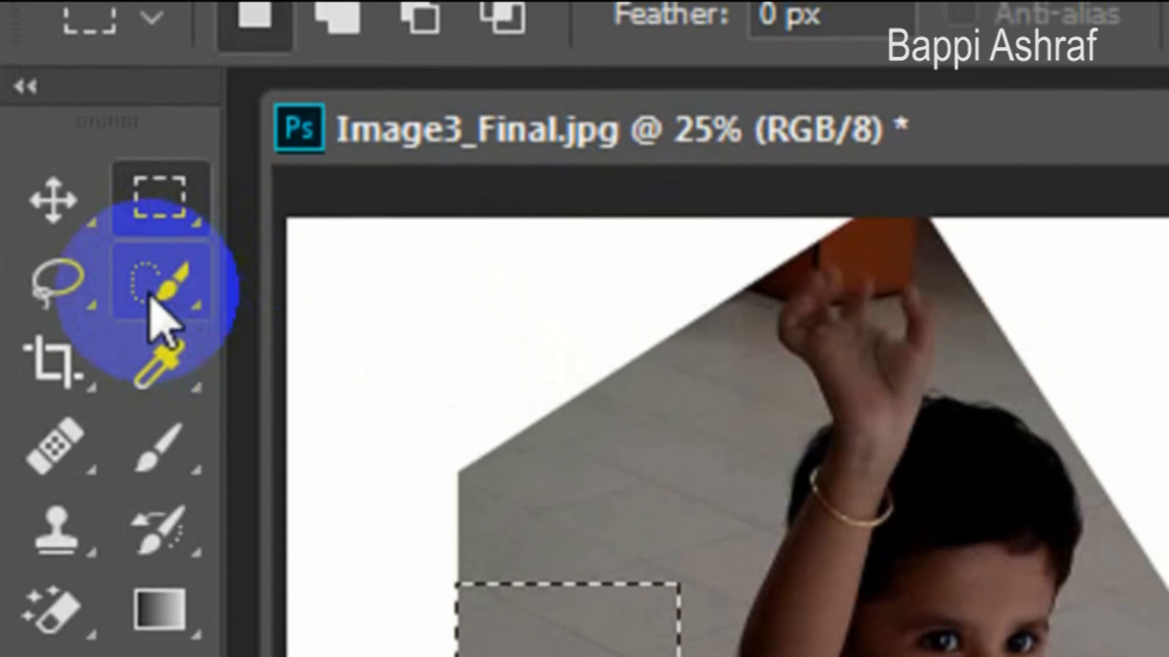
Select the blank white area on the photo's left side with the Magic Wand tool
click(146, 292)
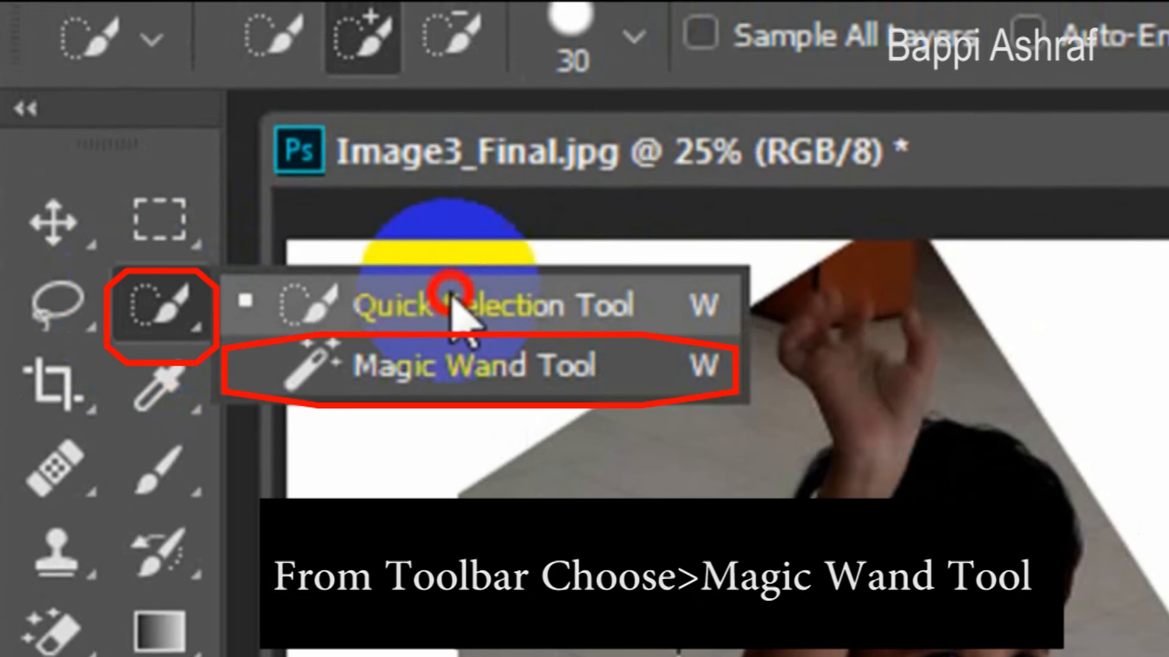
click(437, 387)
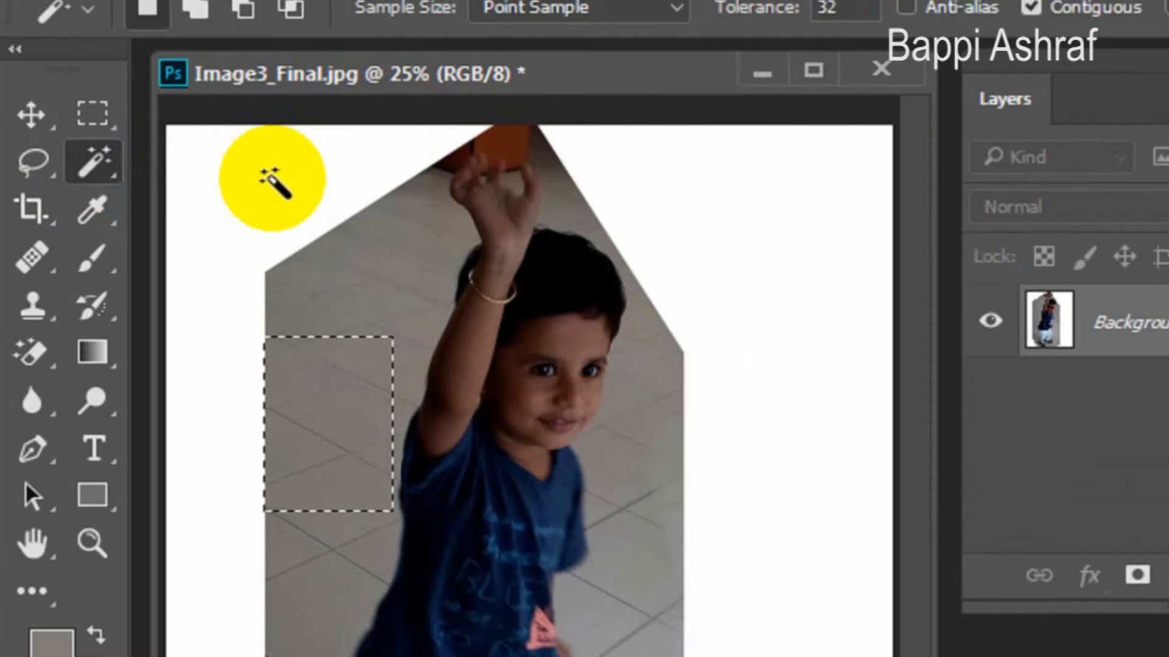
click(472, 344)
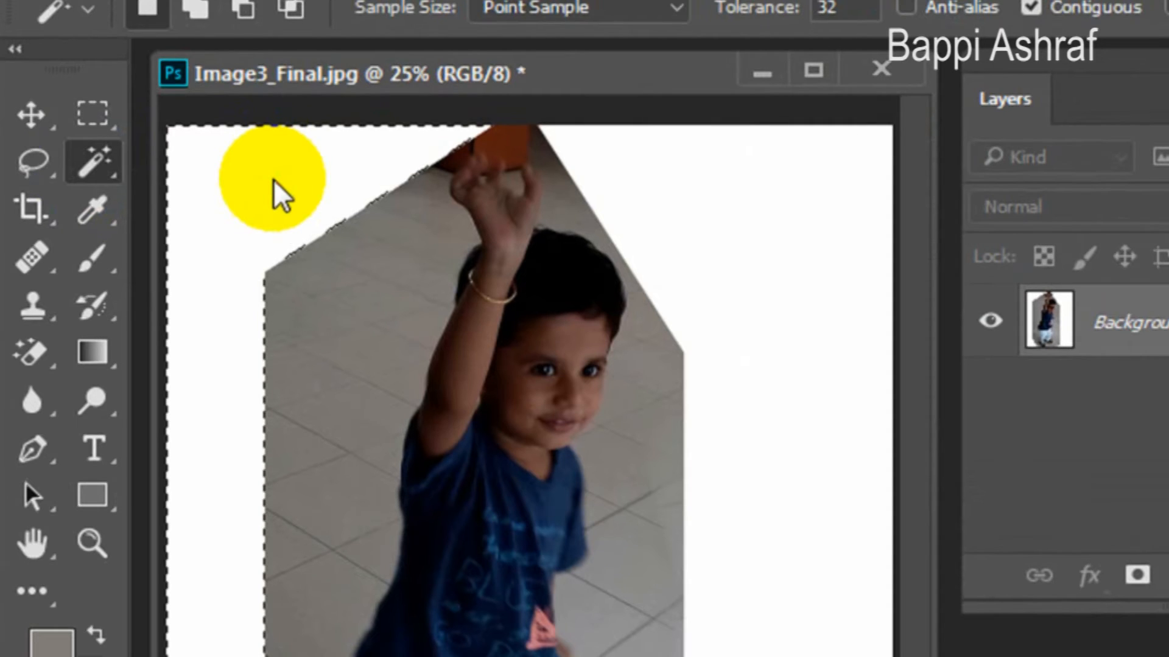
Set up the Pattern Stamp tool with a 161 px brush and the newly defined floor-tile pattern
key(s)
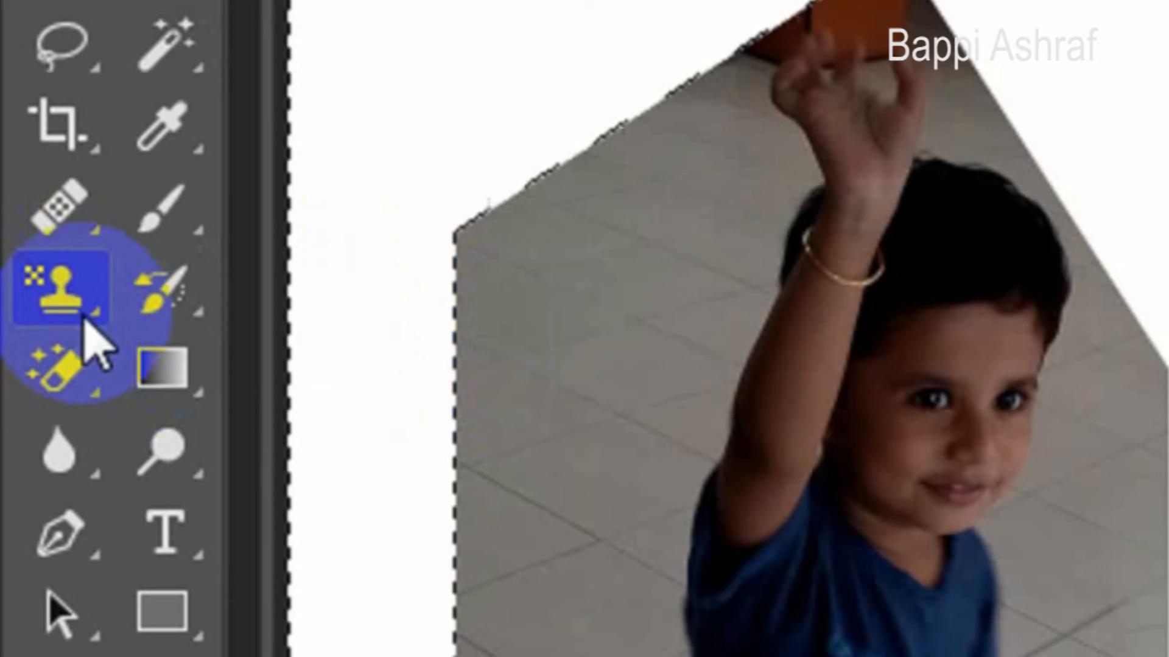
click(49, 321)
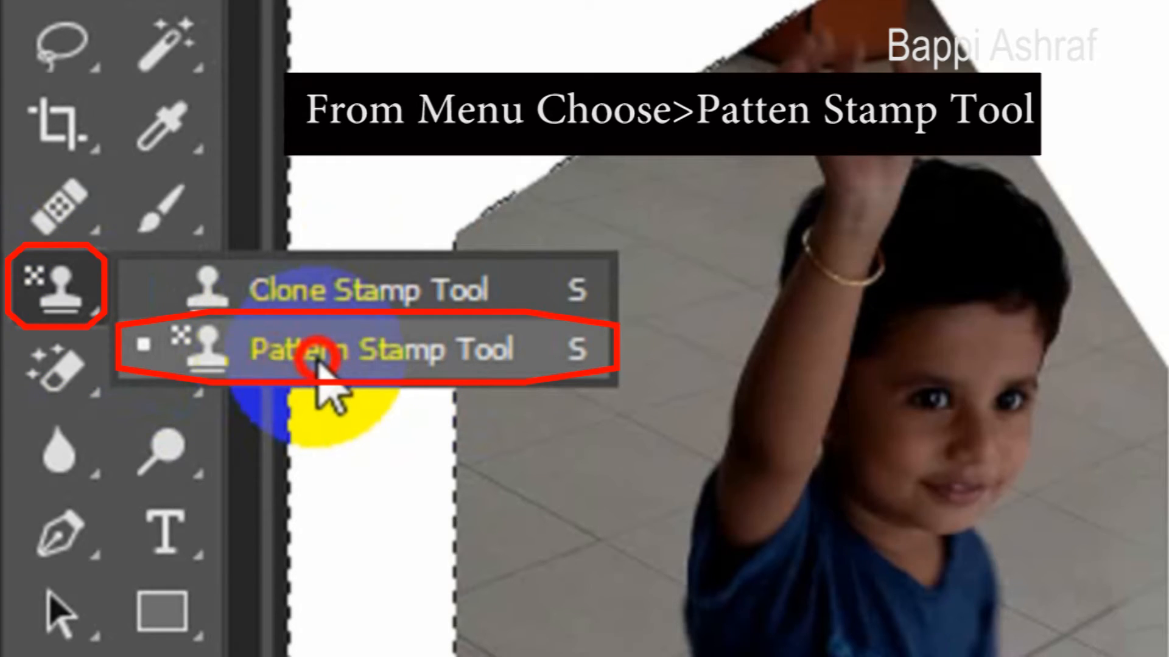
click(316, 359)
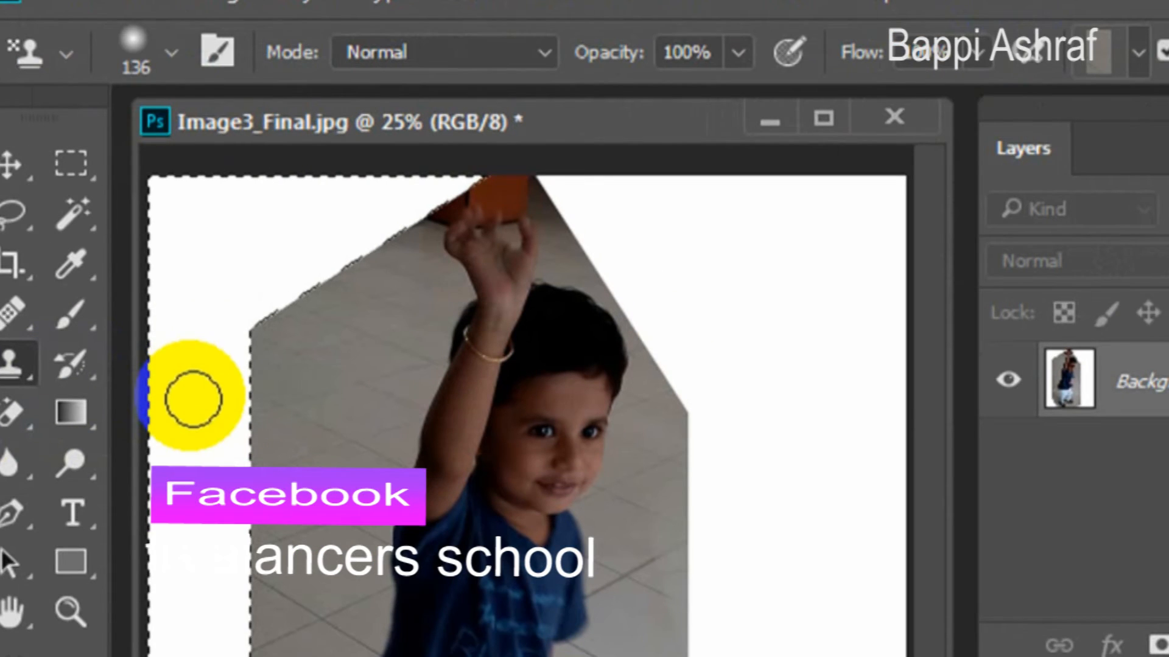
click(173, 53)
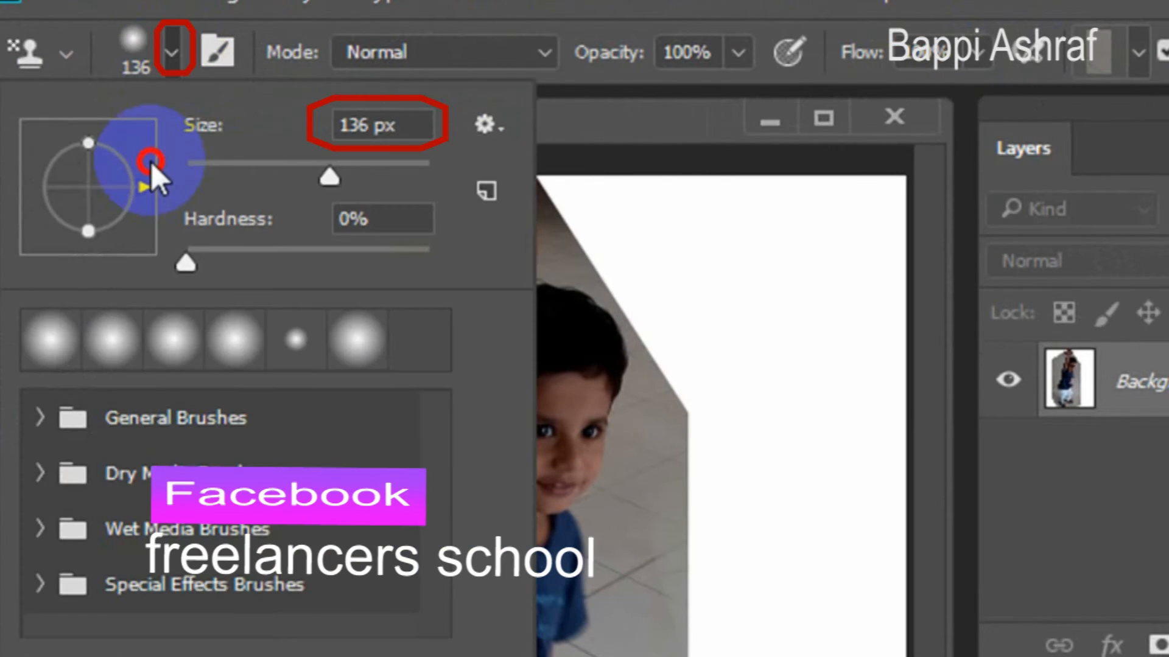
click(301, 174)
drag(301, 175, 346, 185)
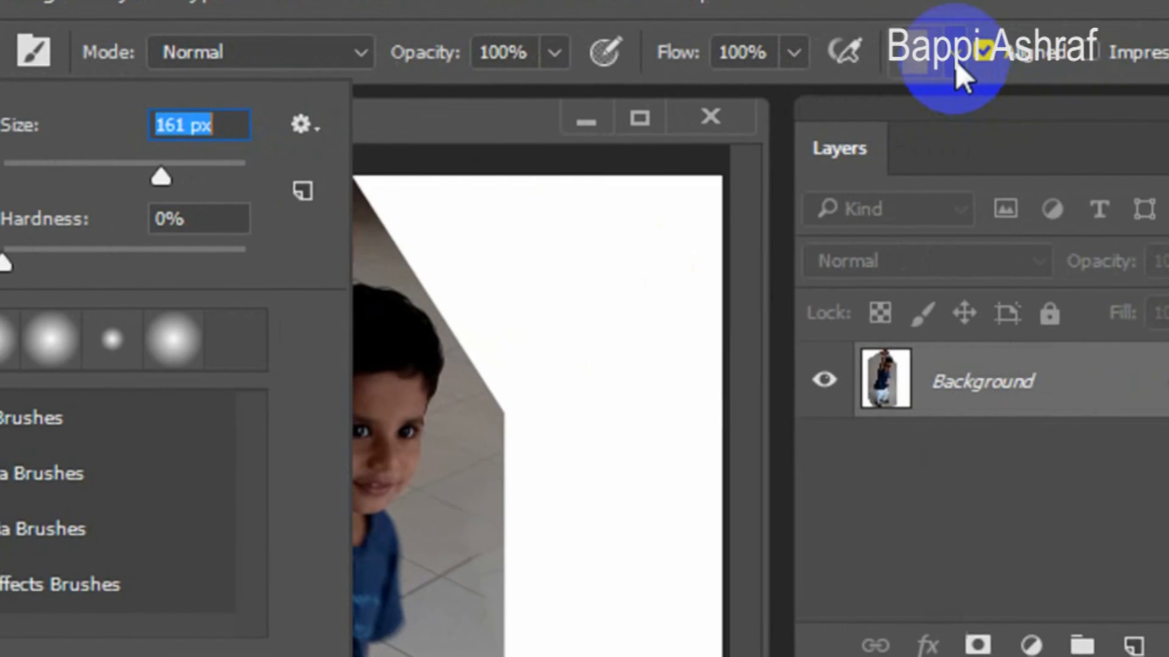
click(1090, 52)
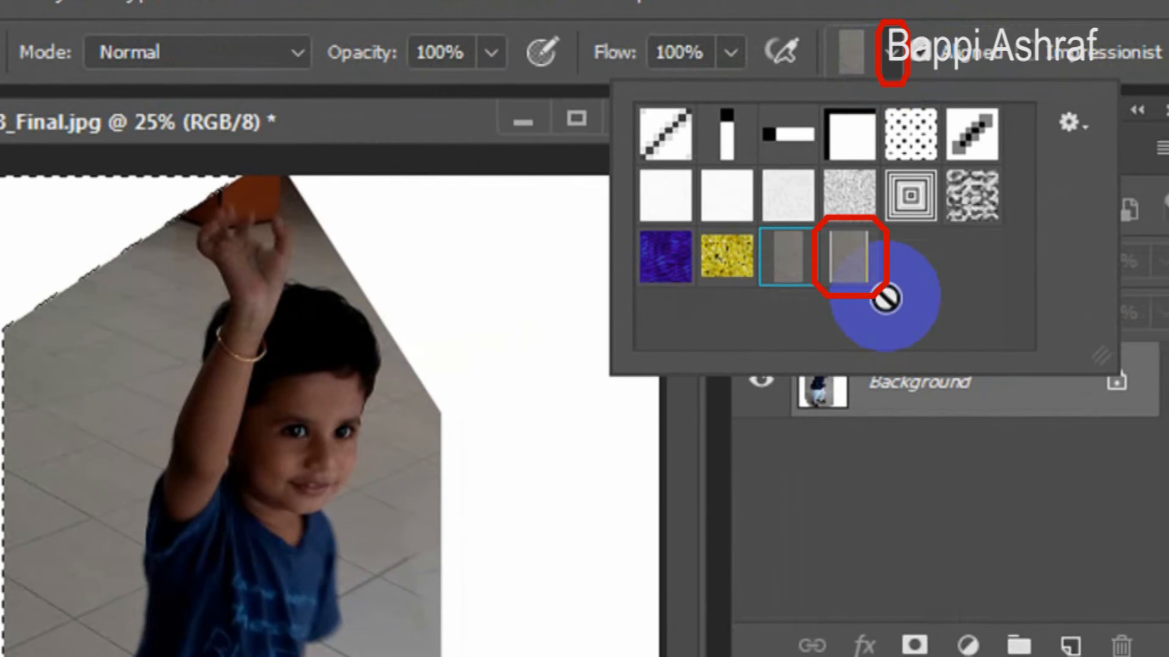
click(851, 268)
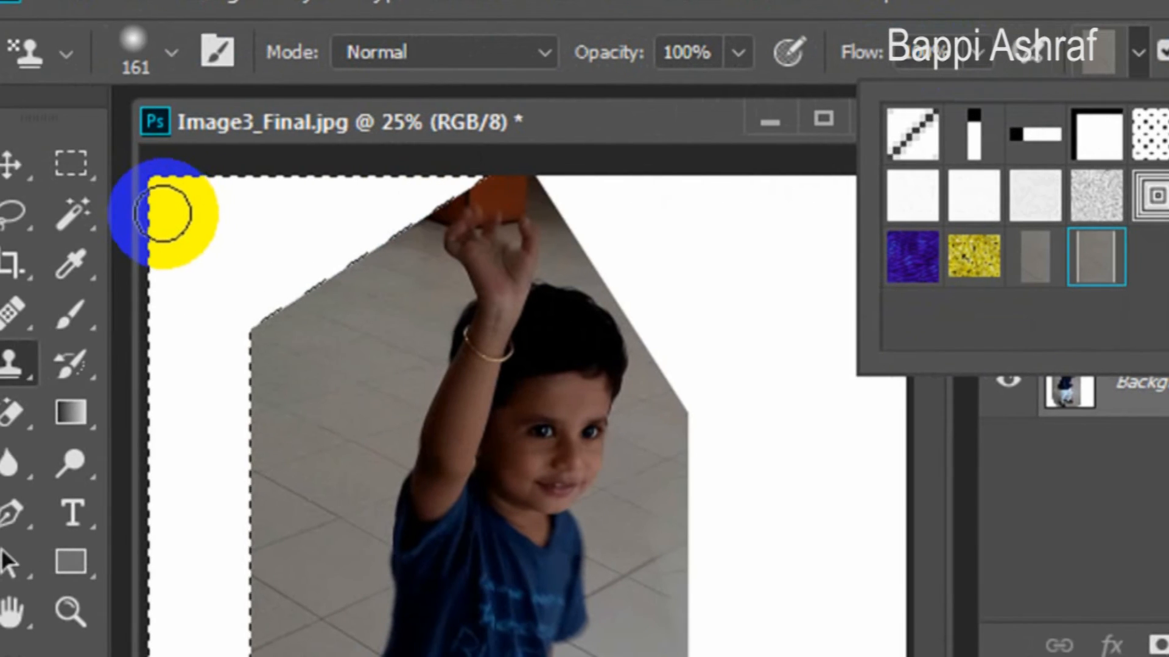
Paint the floor-tile pattern over the whole selected white area on the photo's left side
click(161, 196)
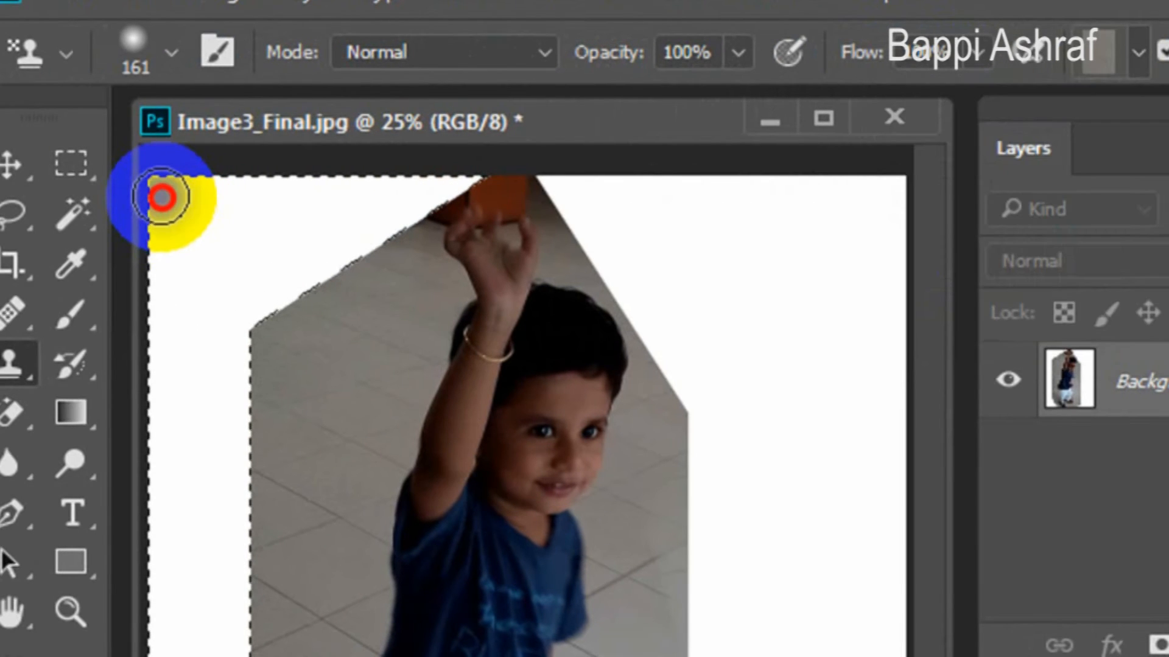
mouse_move(161, 196)
mouse_down()
mouse_move(411, 184)
mouse_move(234, 352)
mouse_move(239, 410)
mouse_move(191, 631)
mouse_move(243, 508)
mouse_move(253, 631)
mouse_move(198, 254)
mouse_move(198, 631)
mouse_move(255, 555)
mouse_move(191, 360)
mouse_move(221, 646)
mouse_up()
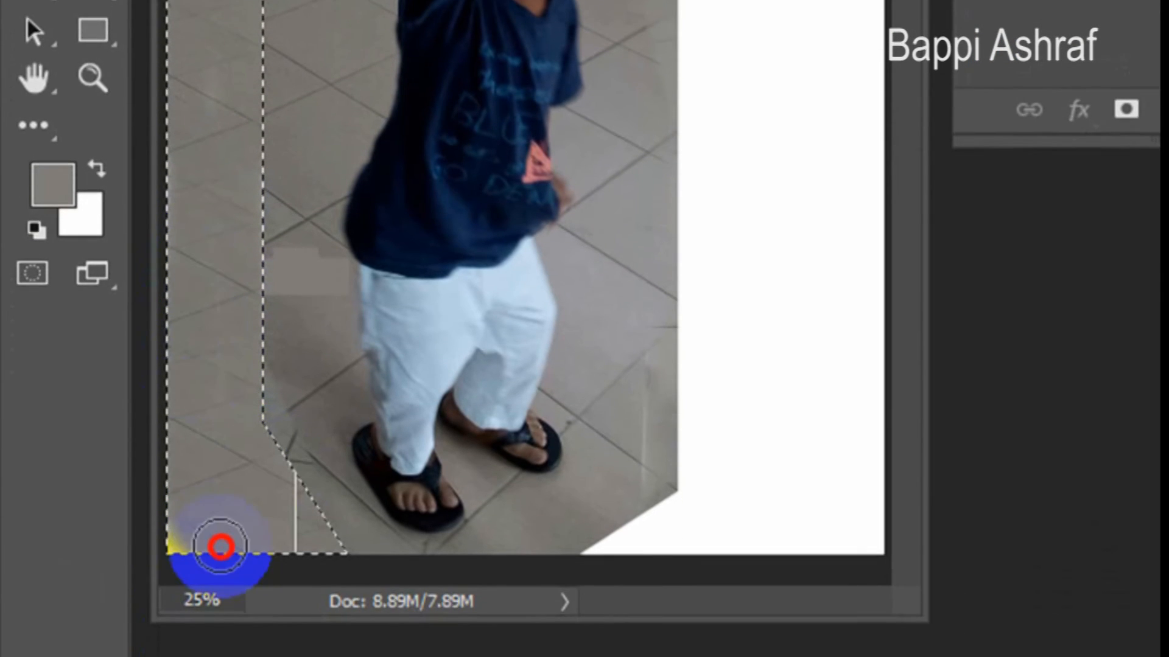
mouse_move(220, 547)
mouse_down()
mouse_move(199, 154)
mouse_move(211, 50)
mouse_move(225, 75)
mouse_move(224, 135)
mouse_move(188, 138)
mouse_up()
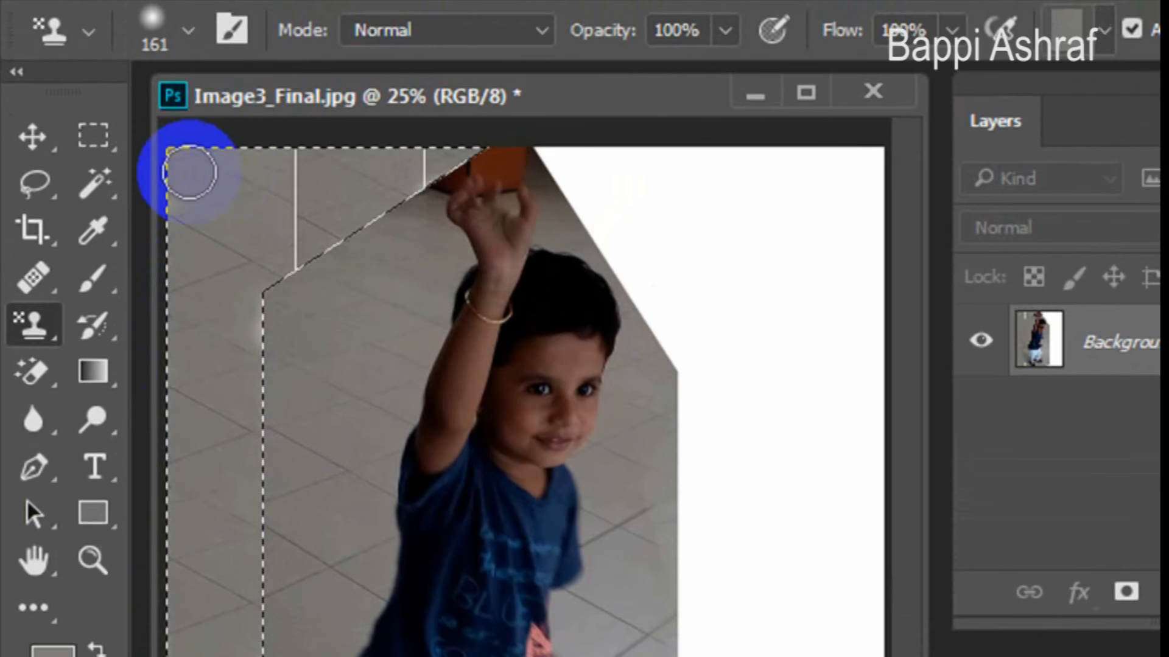
Select the white area on the photo's right side with the Magic Wand and fill it with the floor pattern using the Pattern Stamp
click(85, 192)
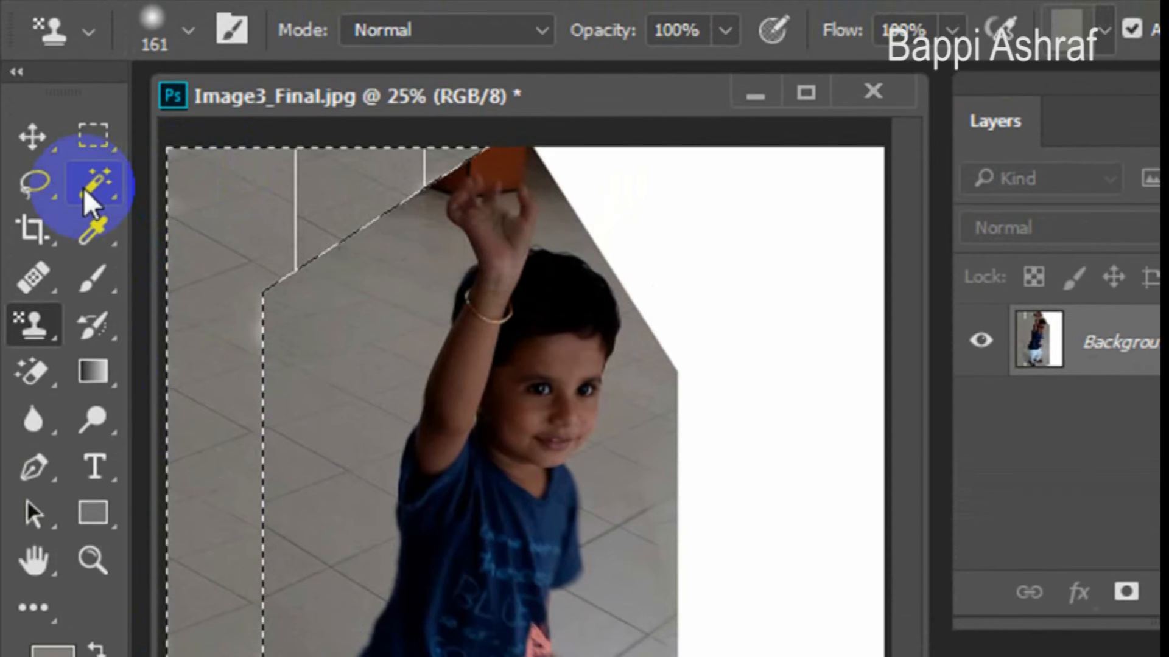
mouse_move(85, 193)
mouse_down()
mouse_move(315, 186)
mouse_move(279, 216)
mouse_up()
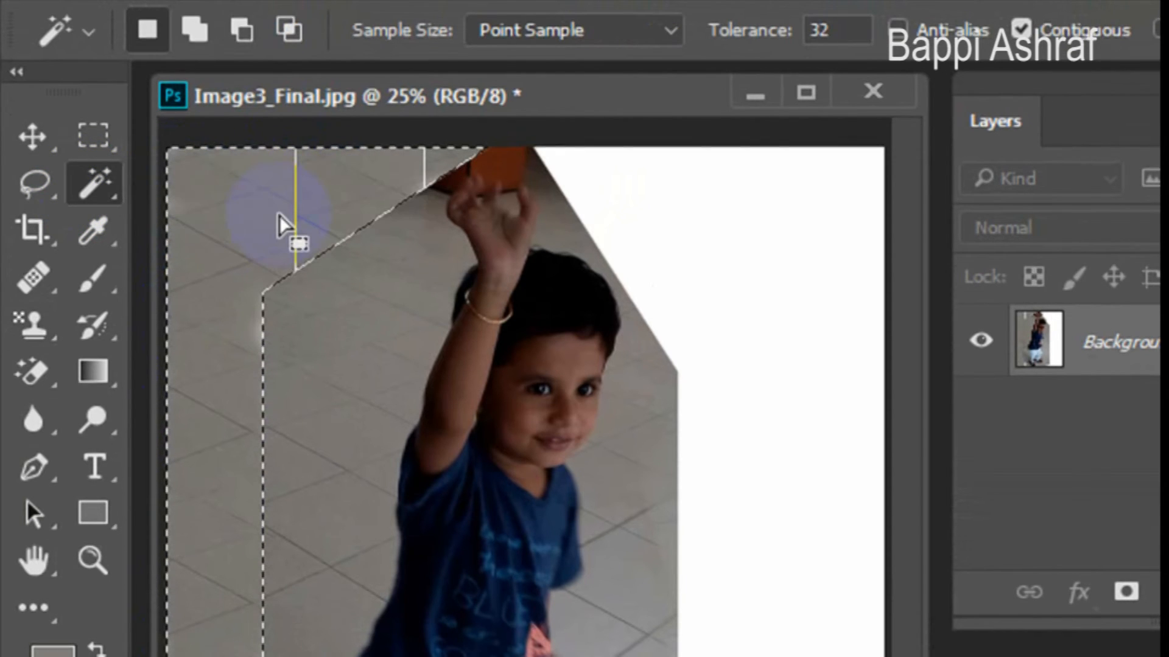
click(769, 277)
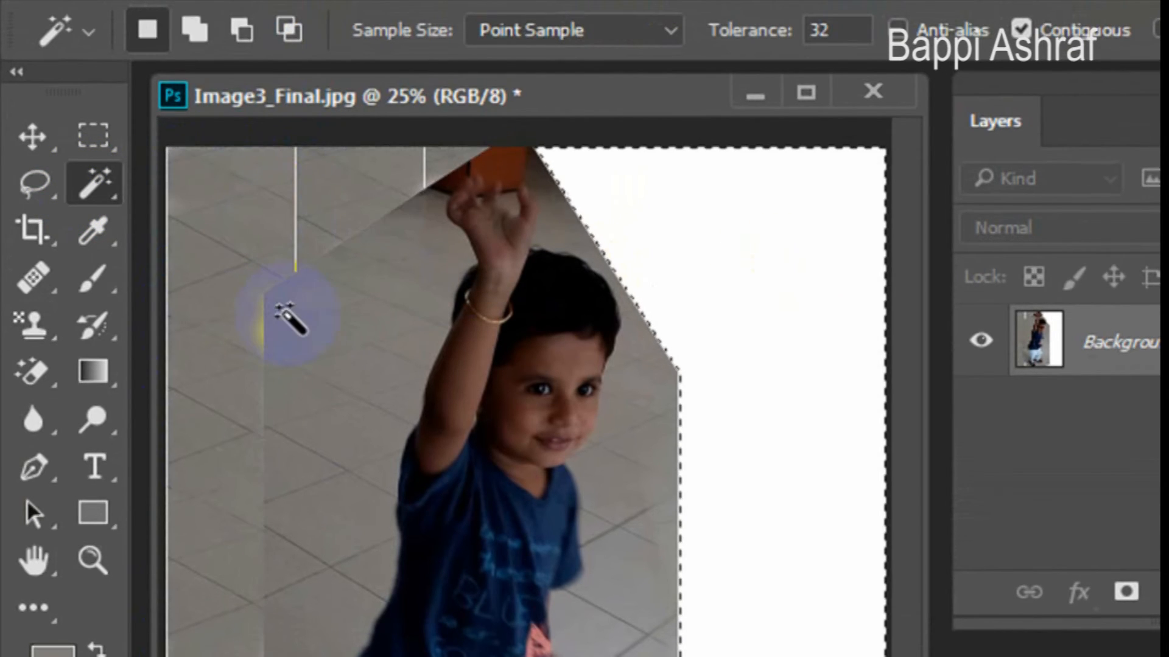
click(38, 328)
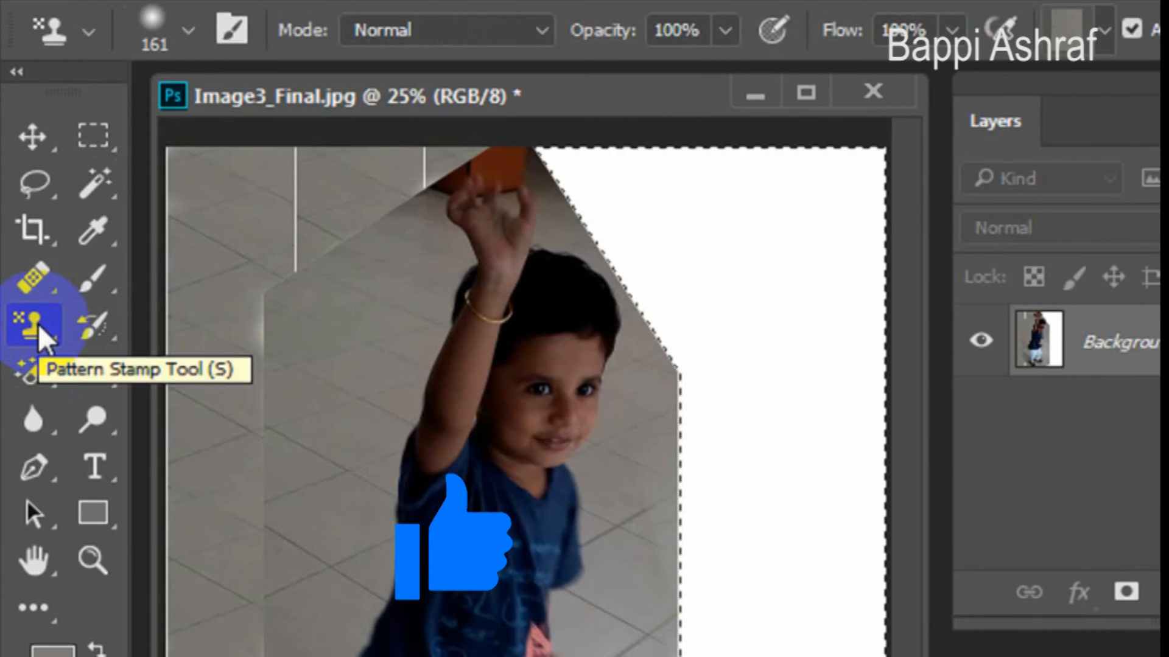
mouse_move(569, 160)
mouse_down()
mouse_move(605, 181)
mouse_move(861, 202)
mouse_move(574, 246)
mouse_move(916, 202)
mouse_move(847, 365)
mouse_move(699, 255)
mouse_move(681, 432)
mouse_move(639, 627)
mouse_move(684, 488)
mouse_move(843, 272)
mouse_move(797, 510)
mouse_move(856, 53)
mouse_move(697, 80)
mouse_move(625, 422)
mouse_move(702, 216)
mouse_move(707, 480)
mouse_move(882, 370)
mouse_up()
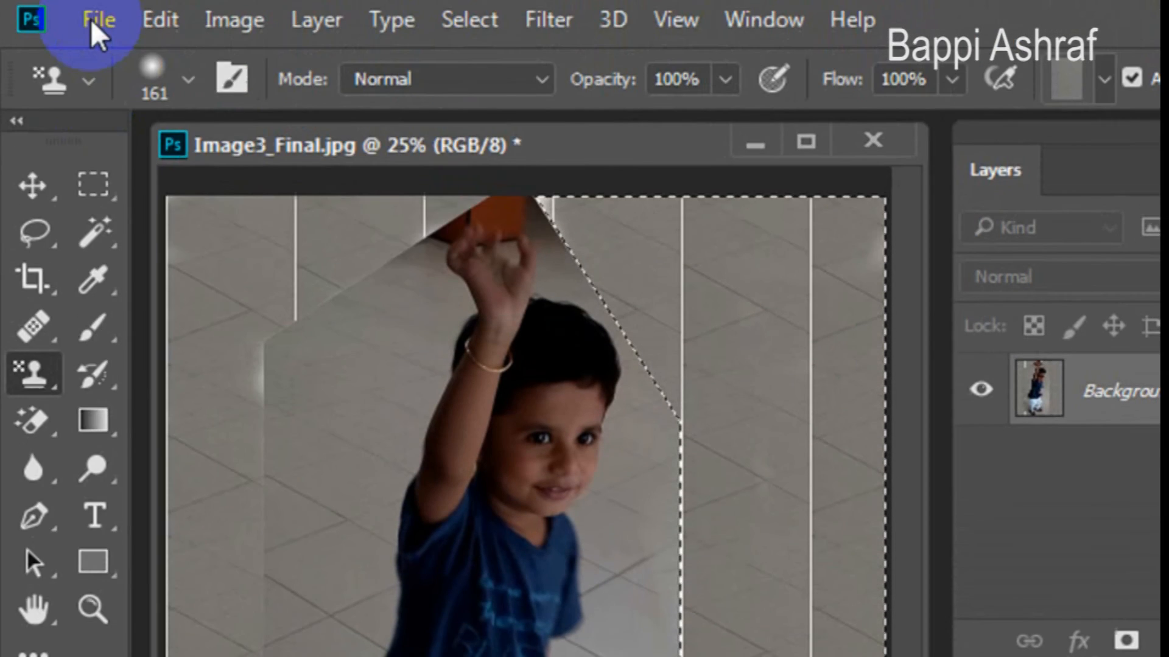
Start saving the edited photo as a separate file in the Project 03 folder, with JPEG as the file type
click(97, 20)
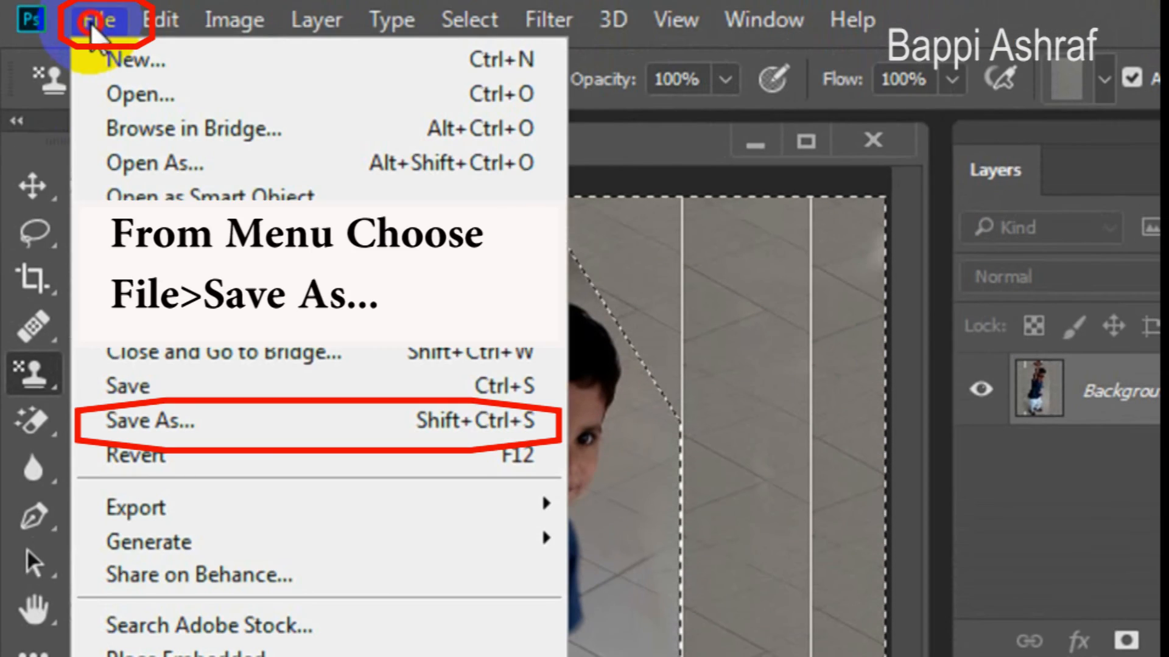
click(125, 426)
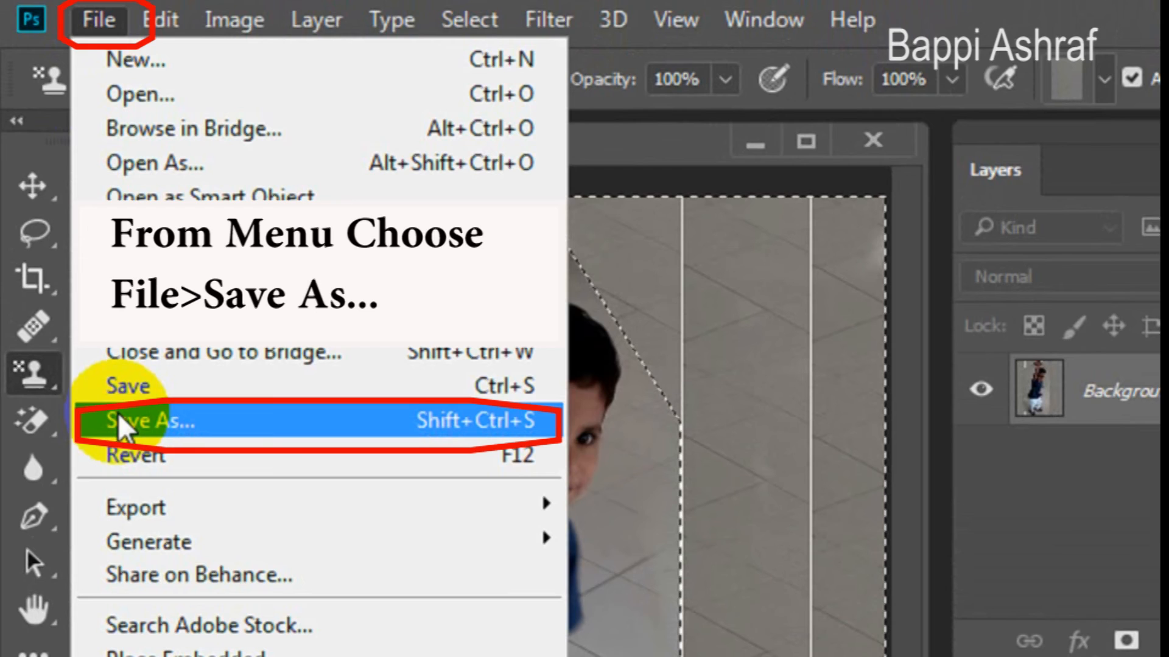
click(118, 414)
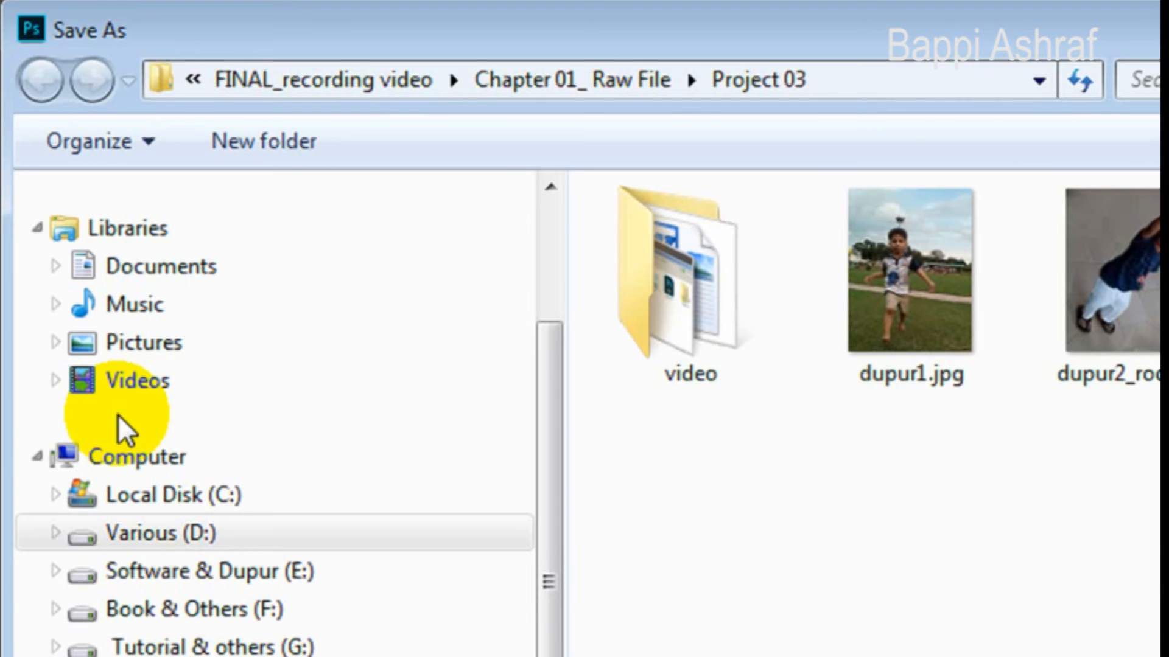
click(816, 638)
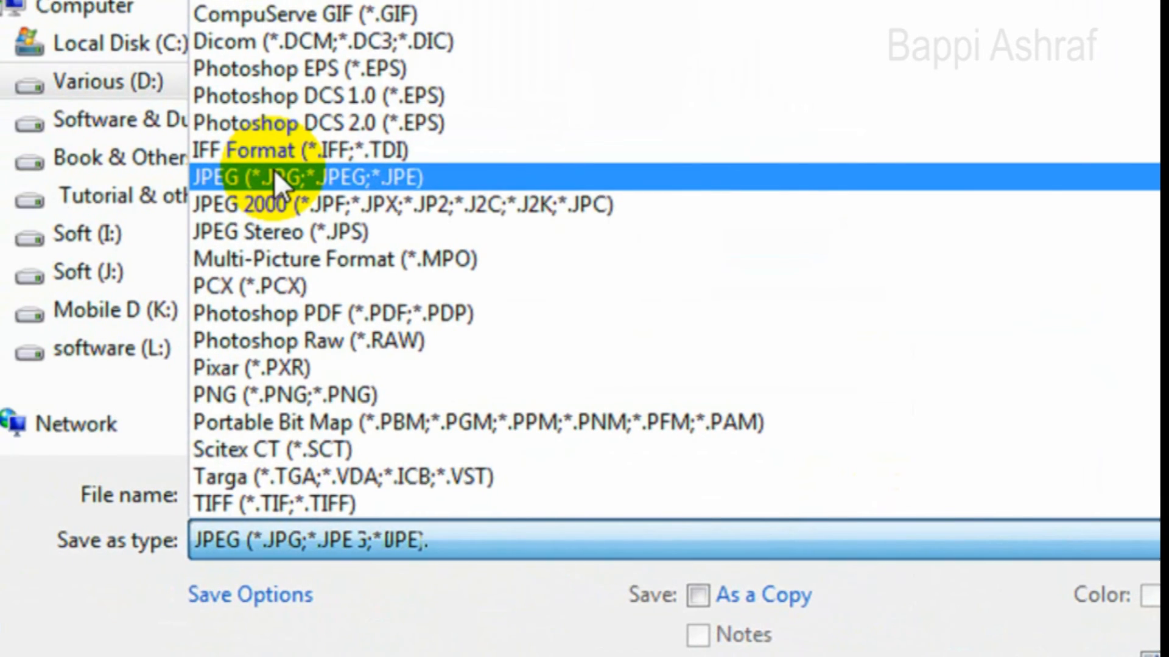
click(249, 174)
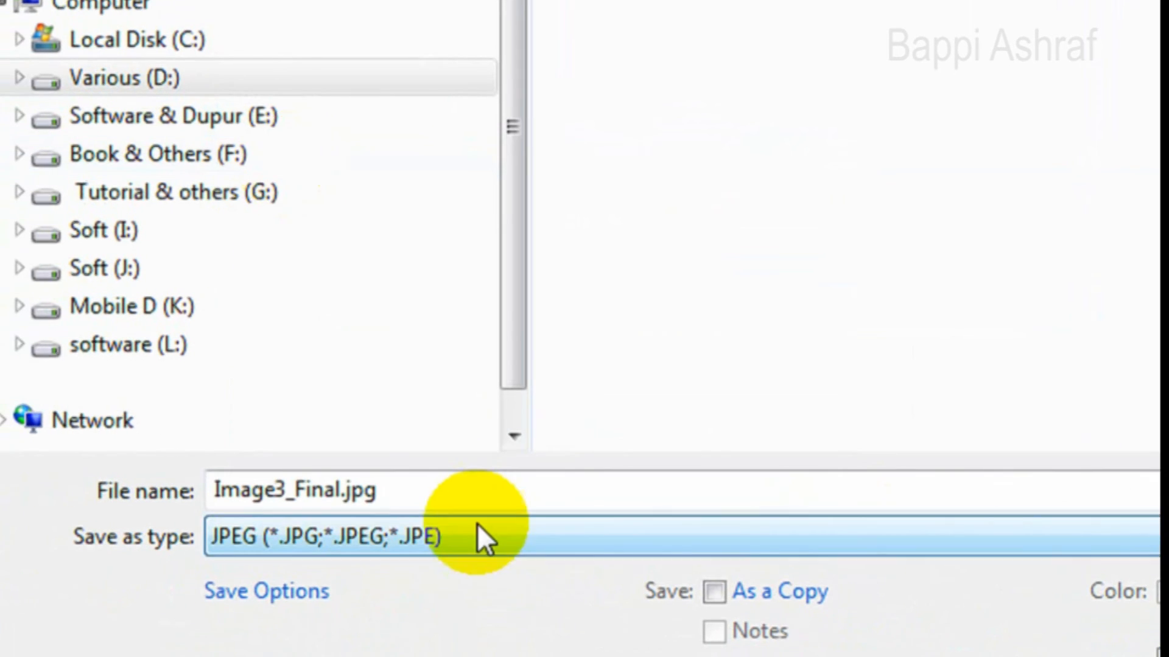
Save the photo under the file name Image3_Final.jpg, accepting JPEG quality 12 (Maximum) and Progressive format with 3 scans
click(488, 507)
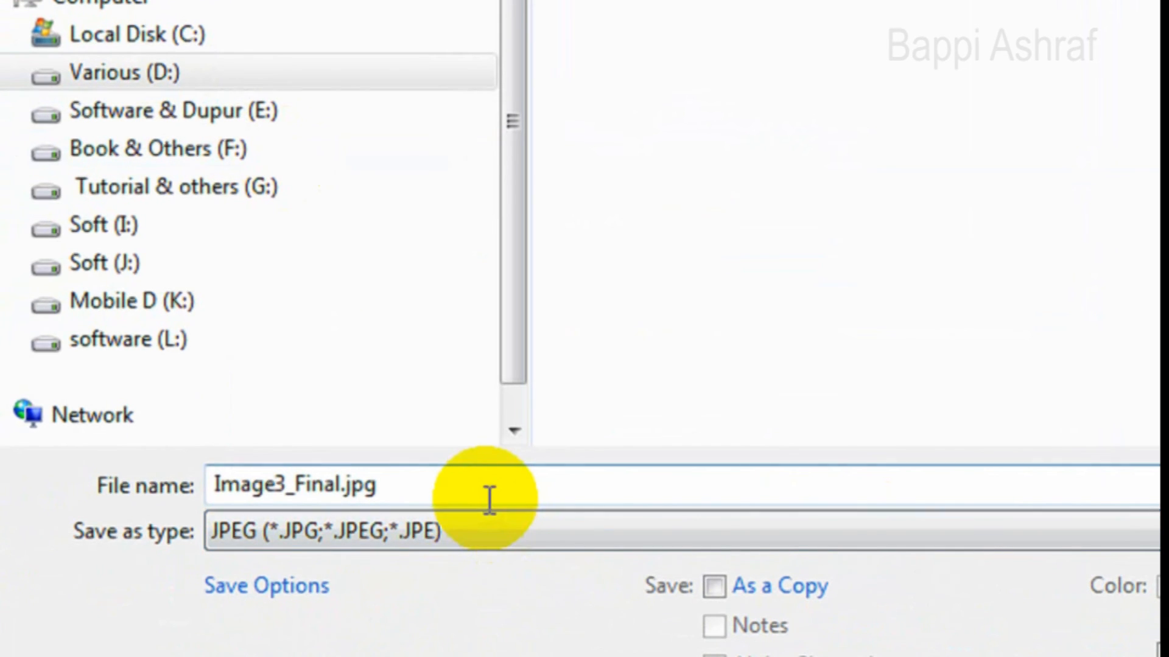
double_click(489, 501)
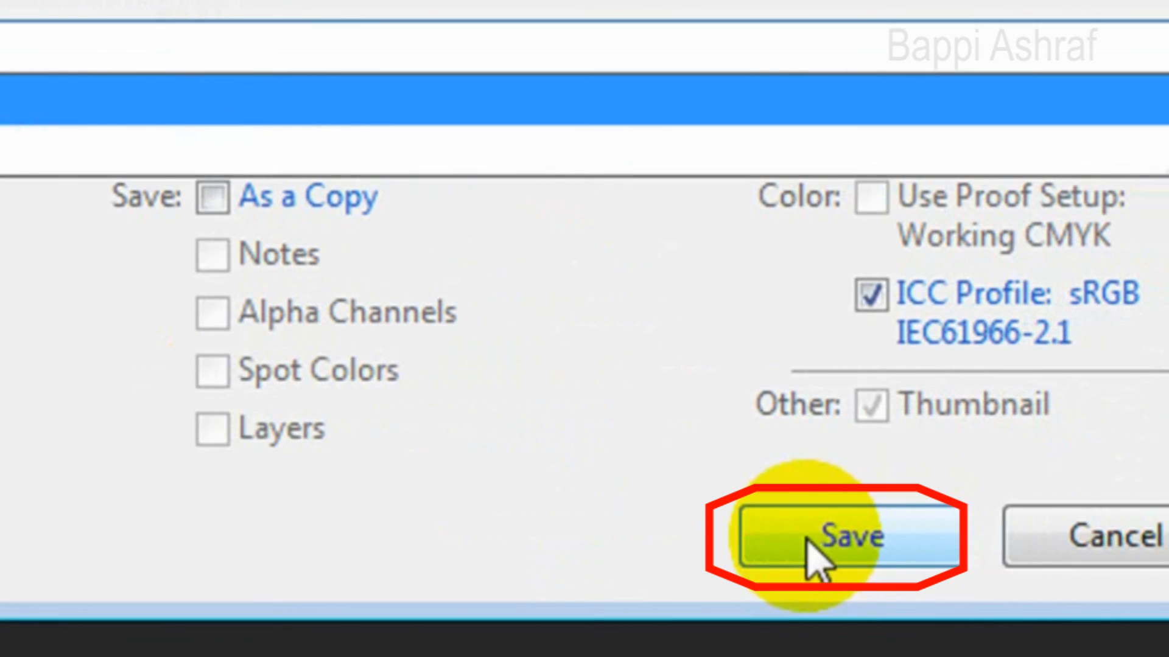
click(805, 537)
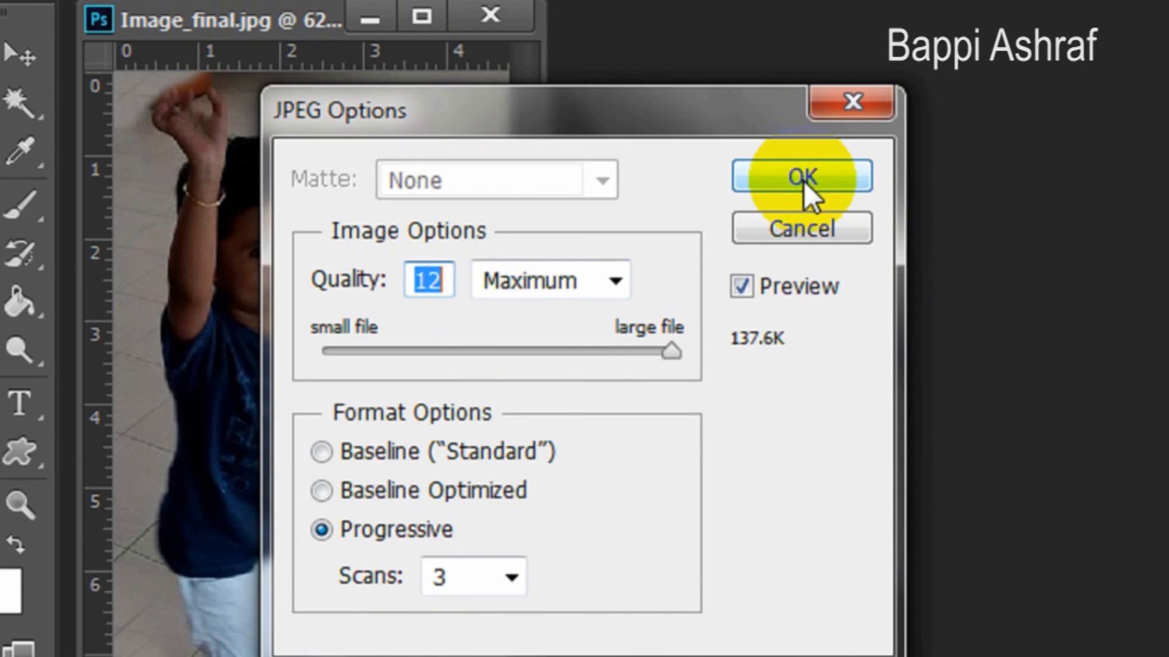
click(804, 180)
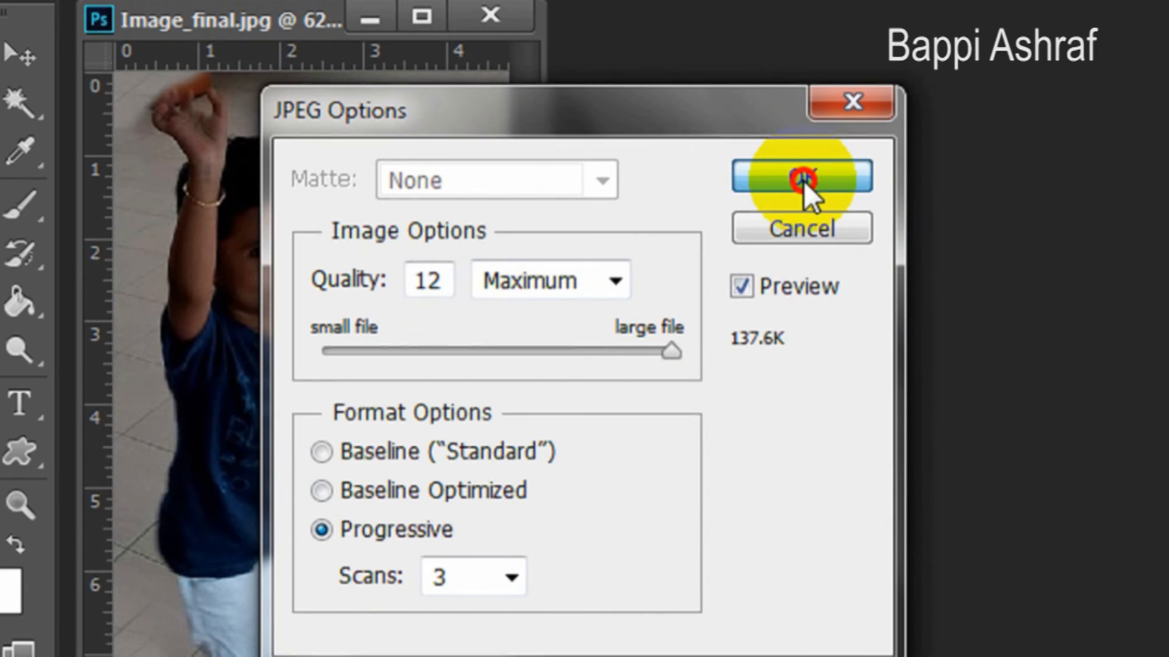